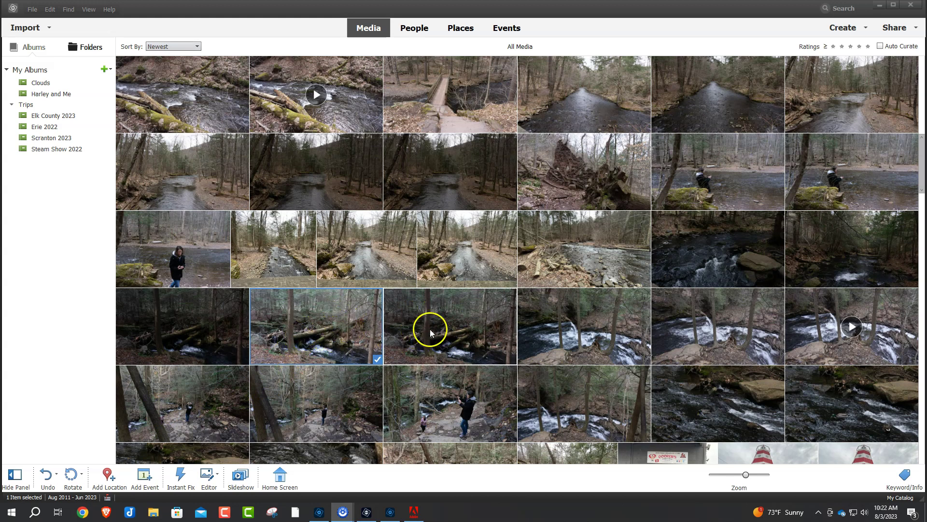
Open DSC05137.ARW from the Organizer in the Expert editor, passing through Camera Raw unchanged
right_click(316, 329)
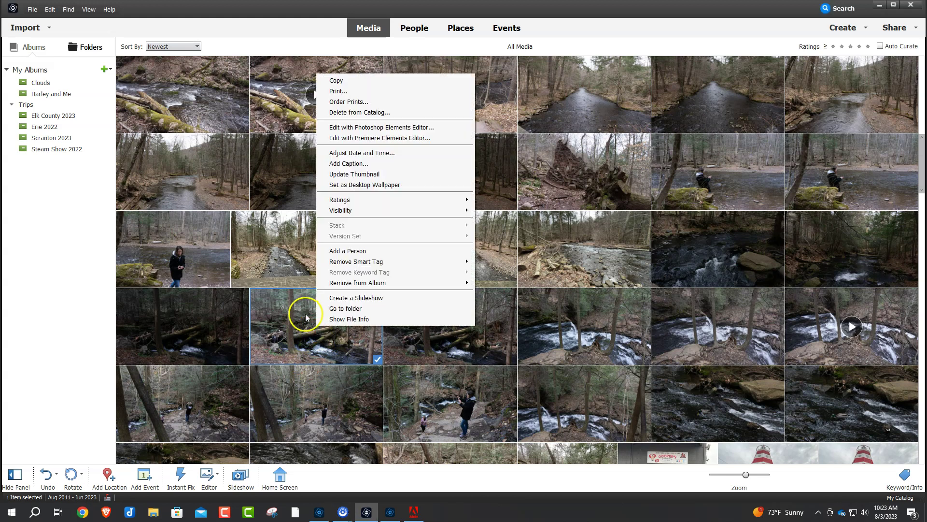
left_click(381, 127)
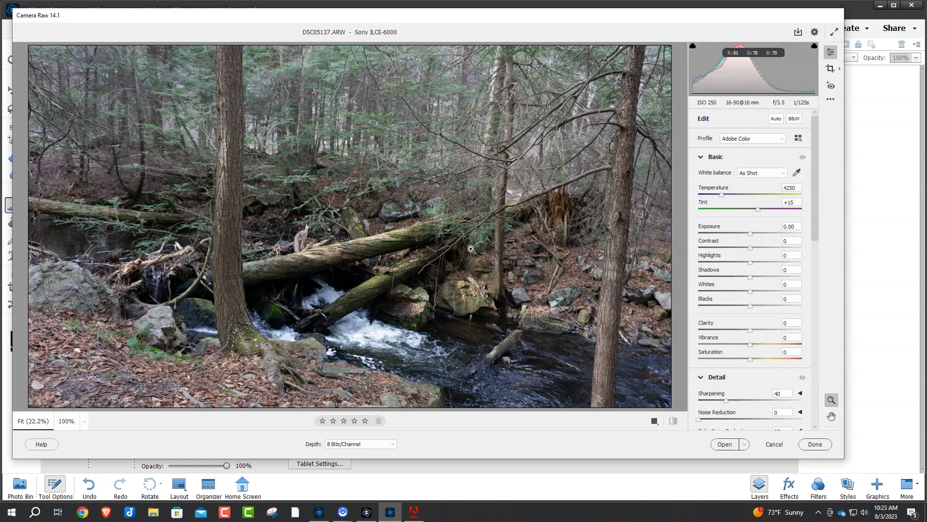
left_click(724, 444)
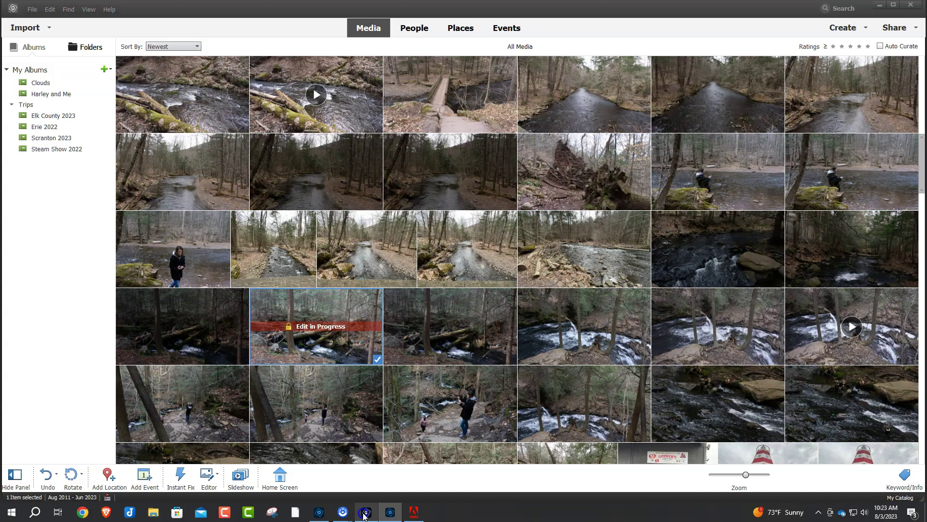
Open the neighbouring darker DSC05138.ARW from the Organizer in the editor via Camera Raw, unchanged
left_click(366, 513)
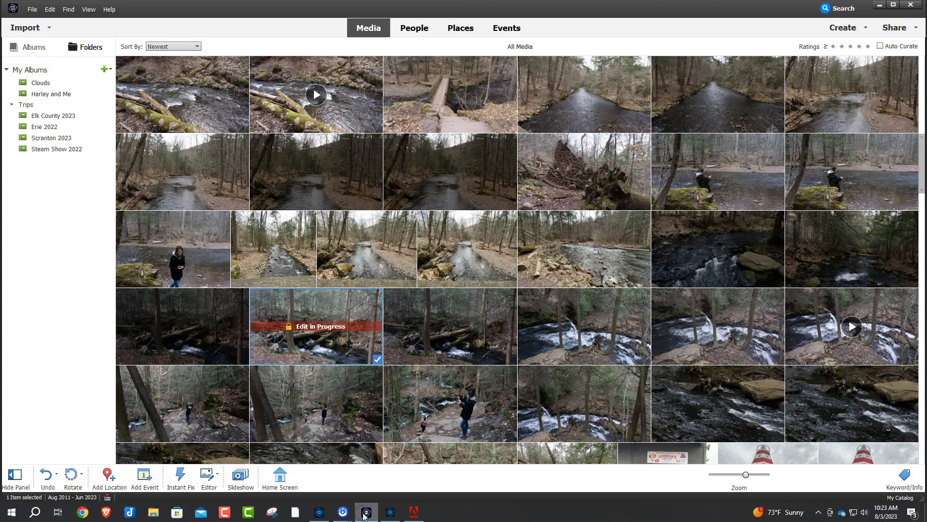
right_click(448, 332)
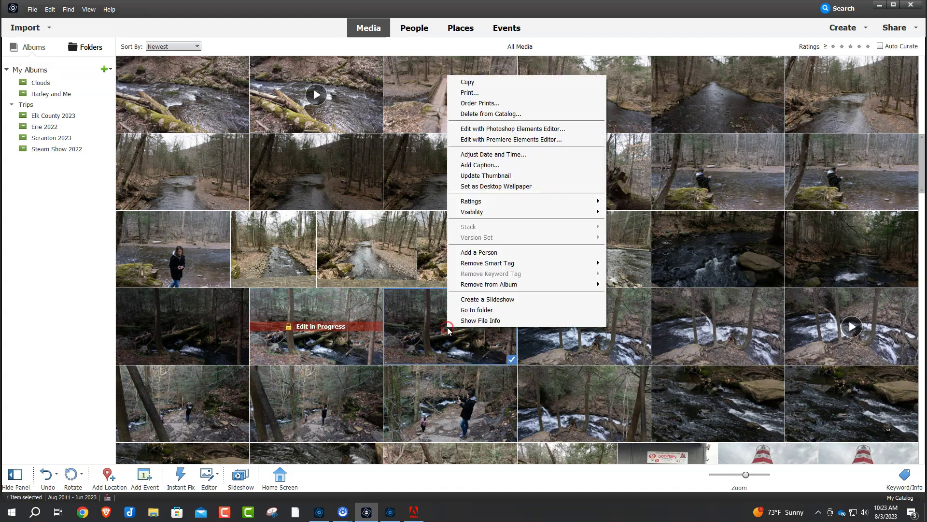
left_click(481, 130)
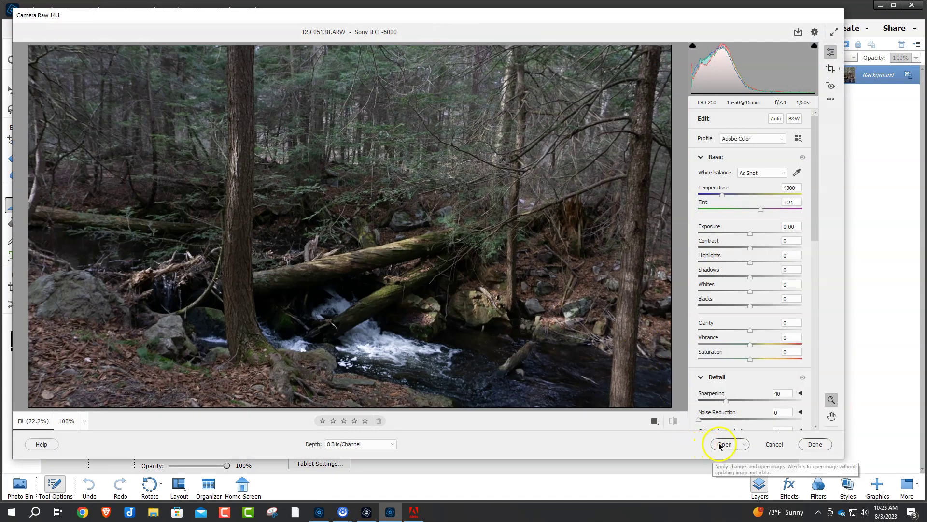
left_click(724, 444)
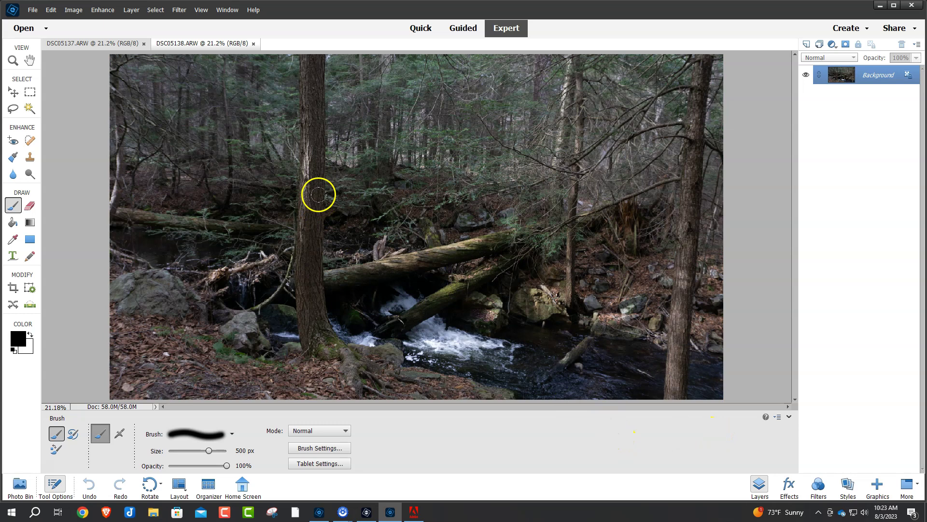
left_click(13, 60)
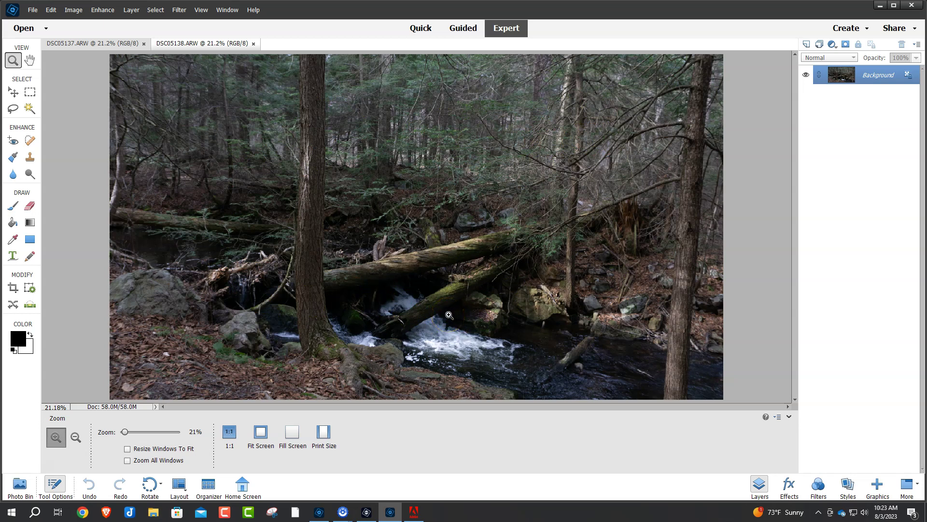
left_click(88, 45)
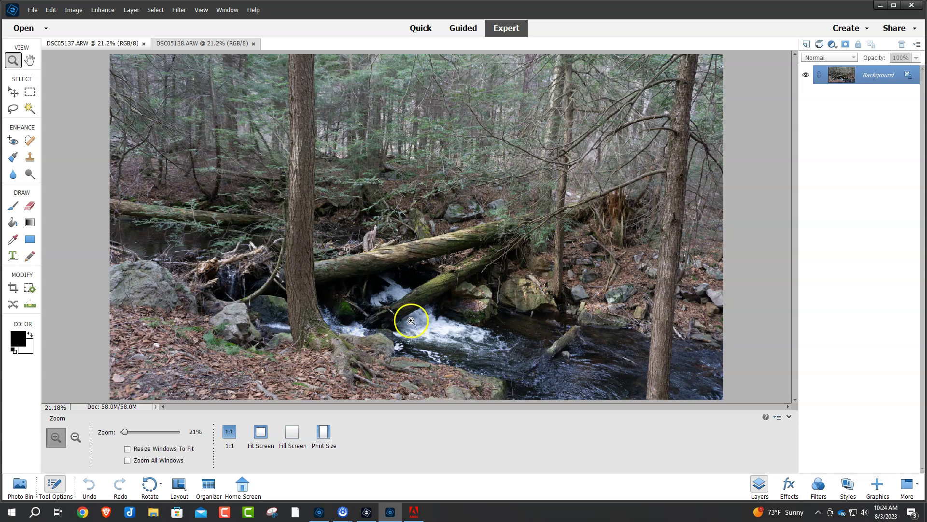
left_click(209, 44)
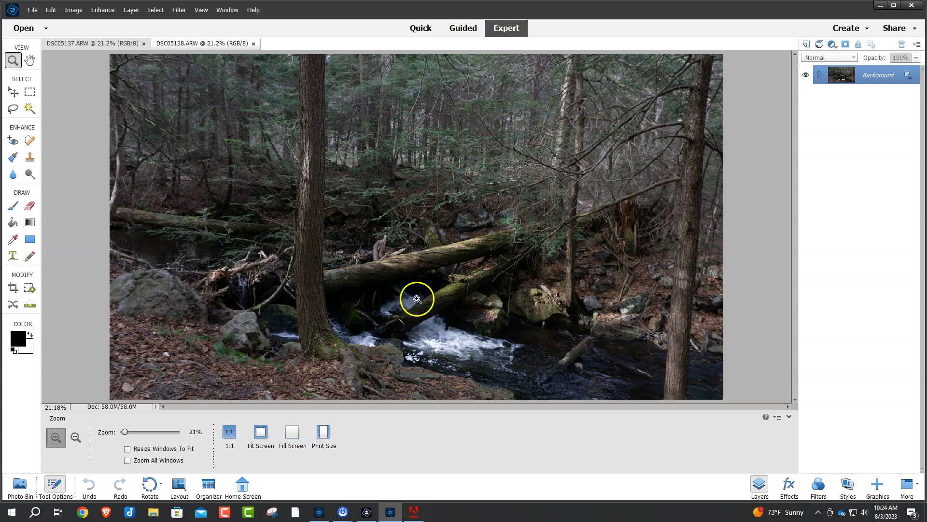
left_click(118, 48)
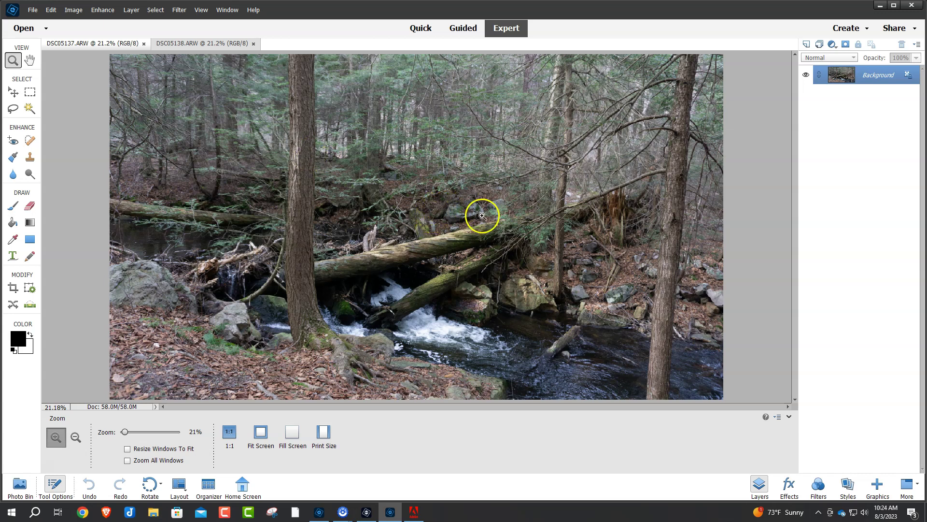
left_click(221, 44)
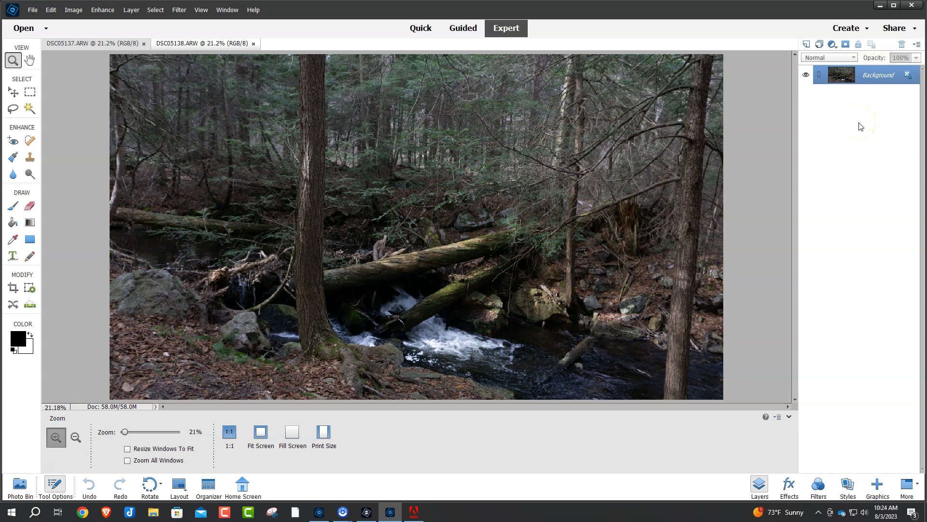
Duplicate DSC05138's Background into Layer 1, hide Background, and select all of DSC05137
key("ctrl+j")
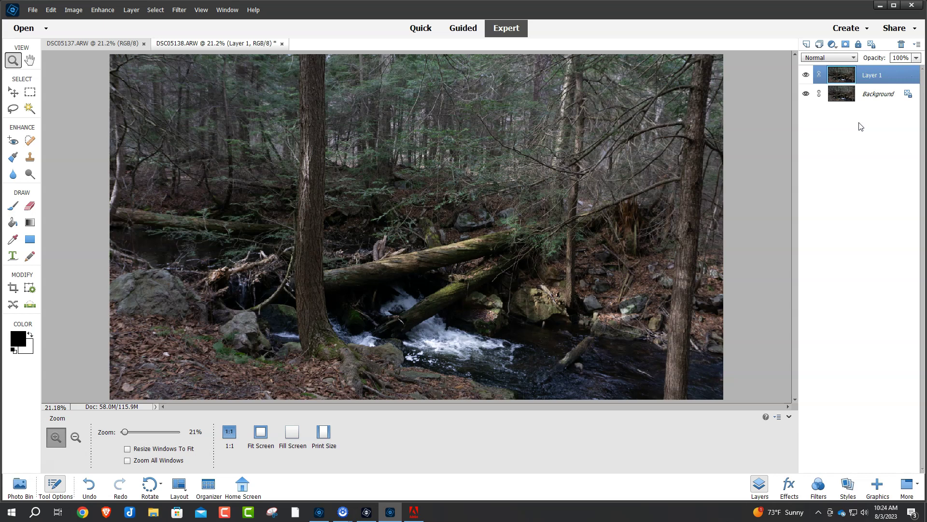
left_click(809, 95)
left_click(98, 43)
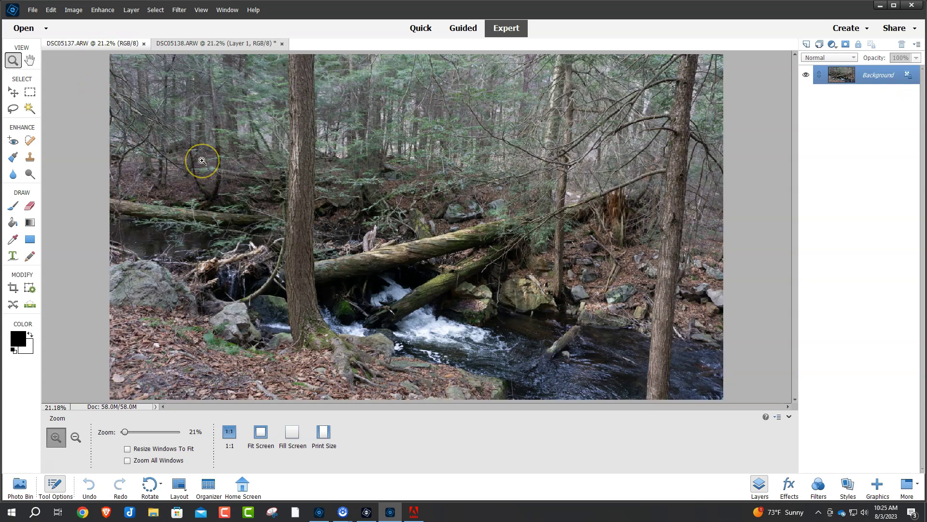
key("ctrl+a")
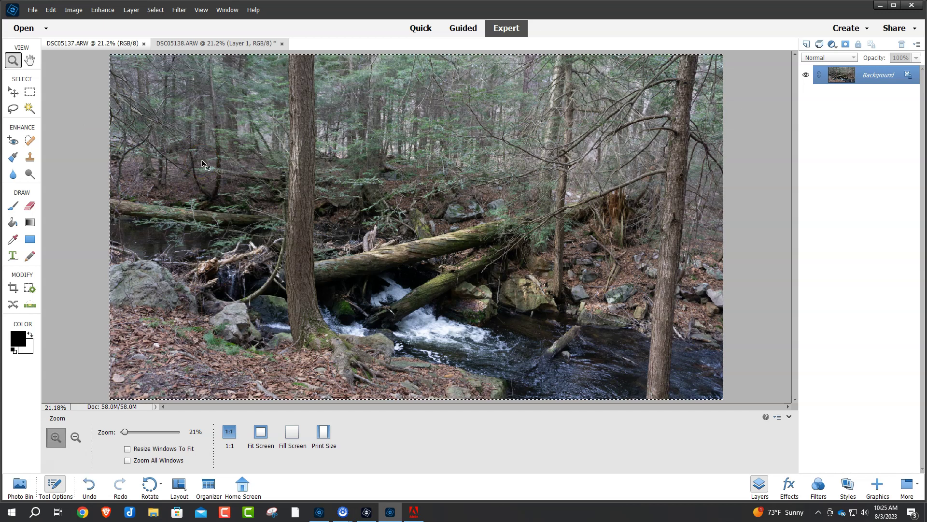
left_click(306, 167)
left_click(236, 44)
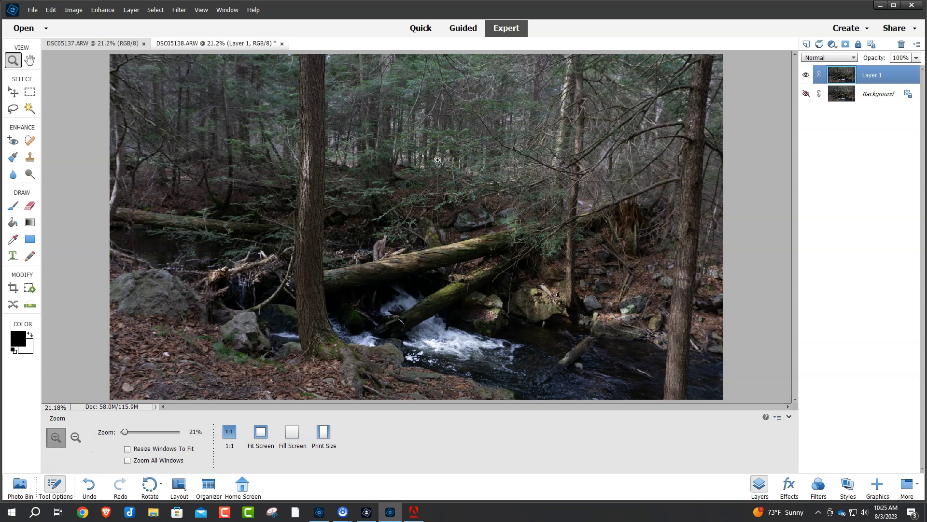
Add Layer 2 holding the brighter photo, then toggle Layer 1 and Layer 2 to compare exposures
left_click(806, 45)
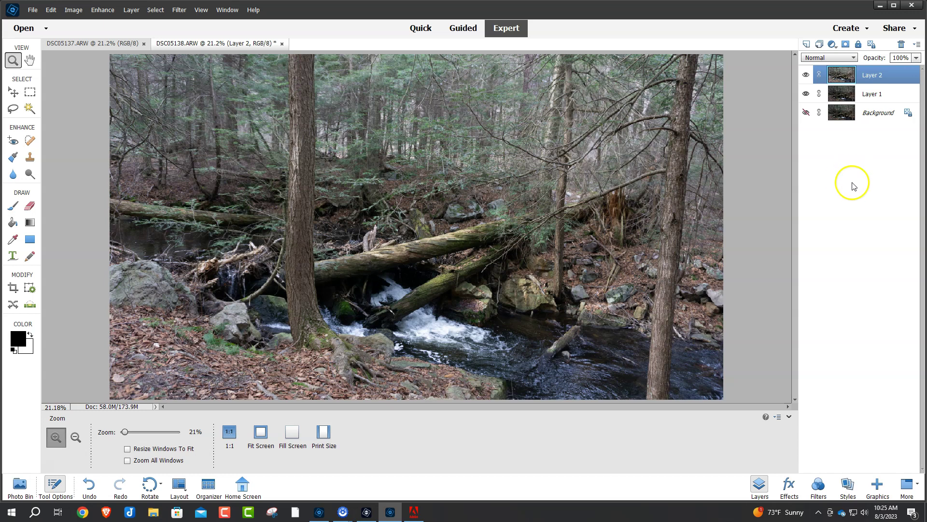
left_click(805, 94)
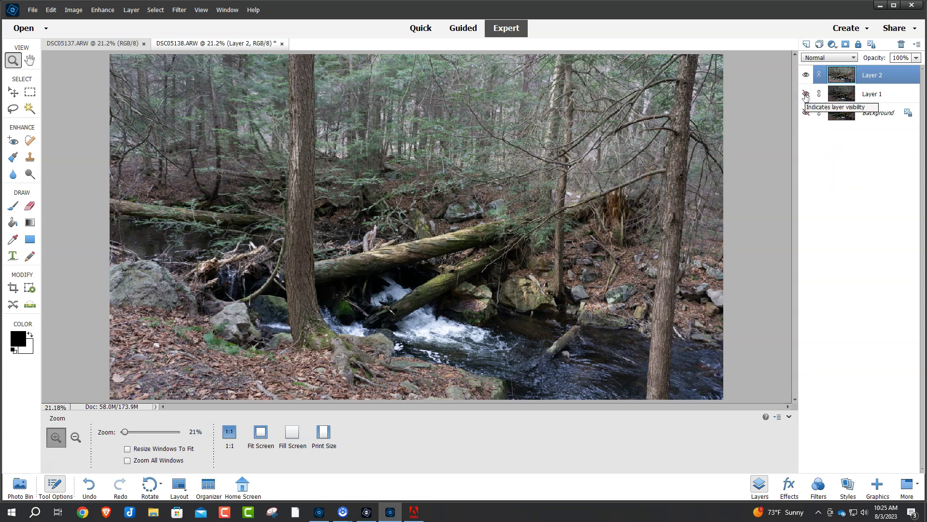
left_click(805, 94)
left_click(805, 75)
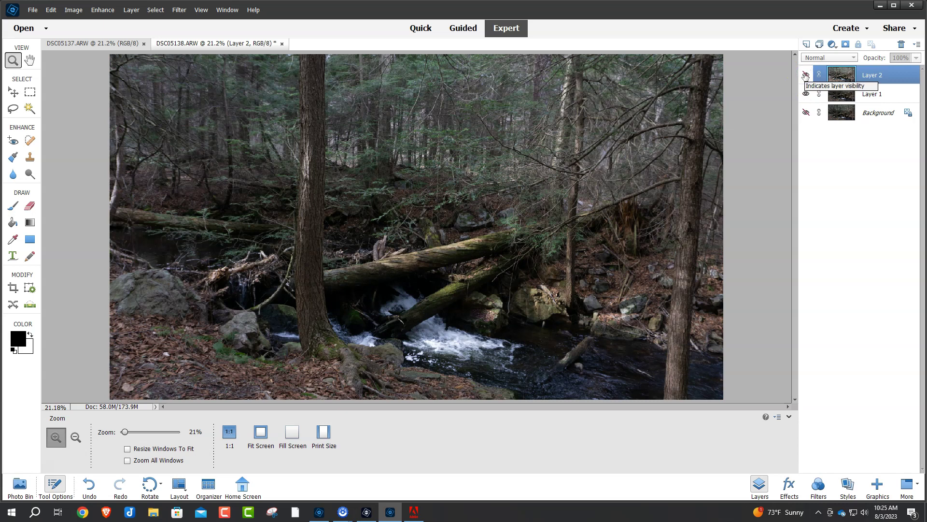
left_click(806, 75)
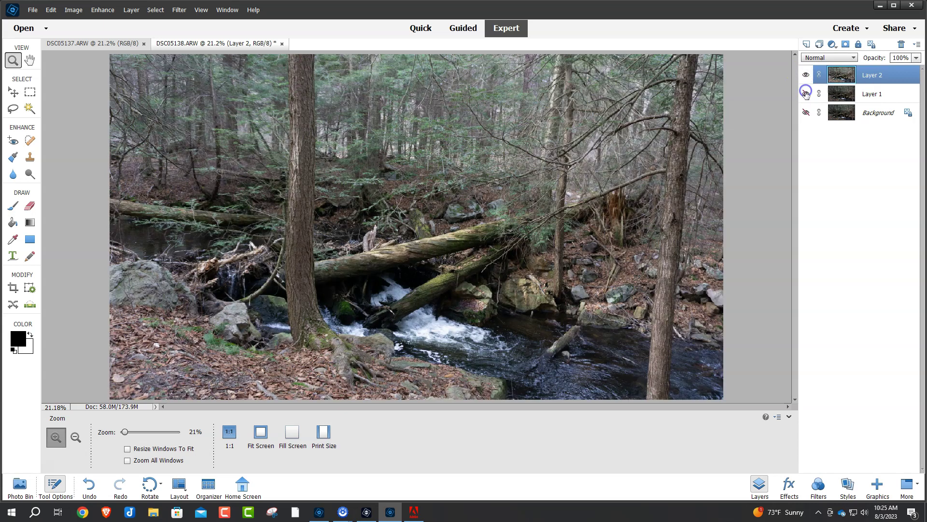
left_click(806, 75)
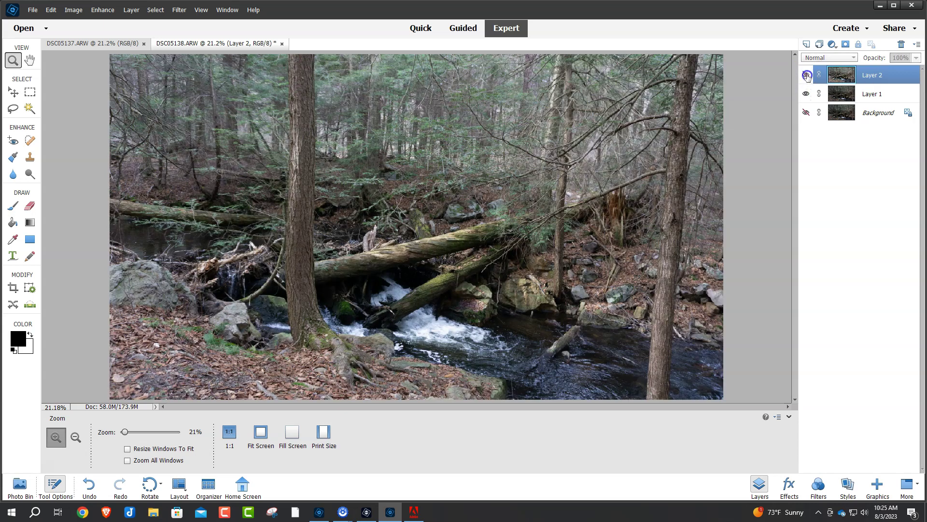
left_click(805, 74)
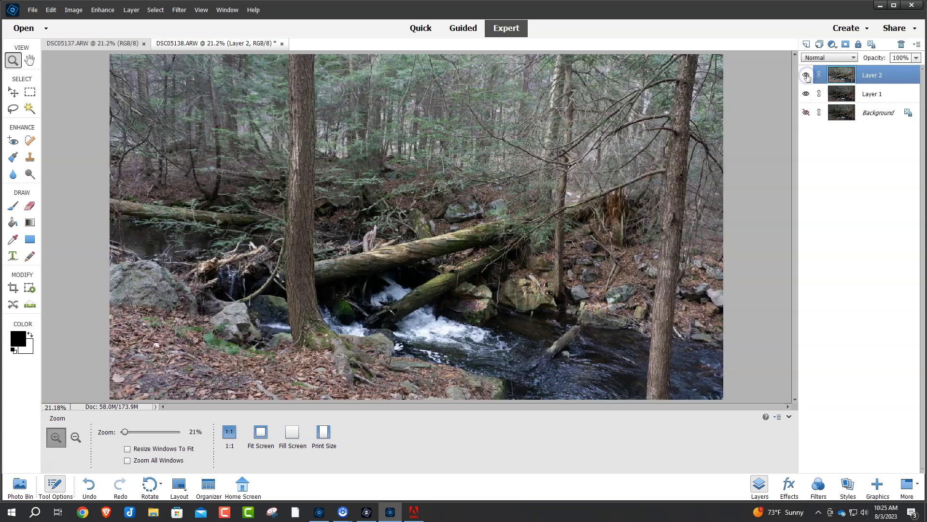
left_click(806, 75)
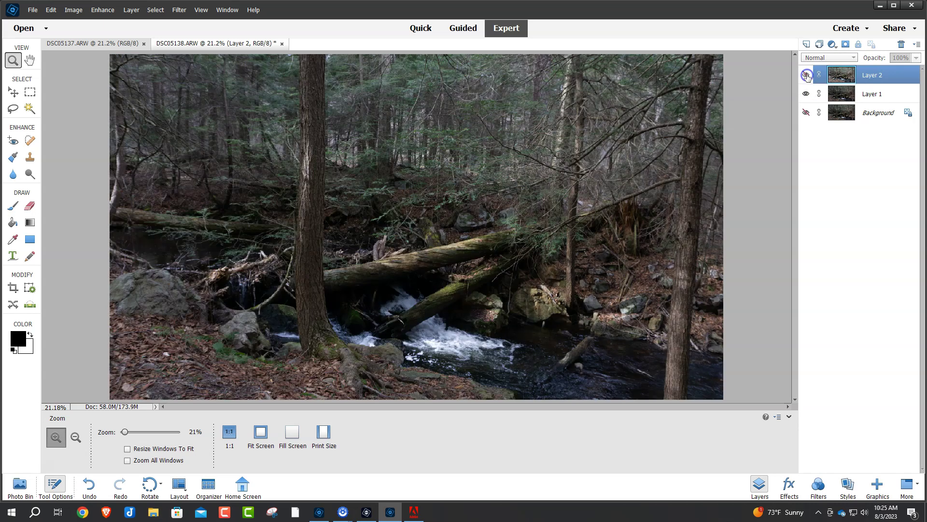
left_click(806, 75)
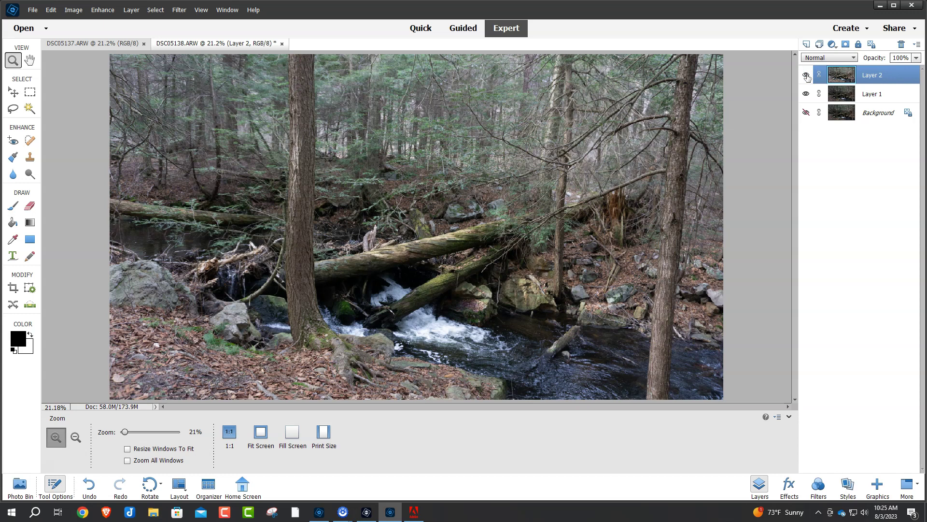
Rename Layer 2 to Photo2
right_click(869, 77)
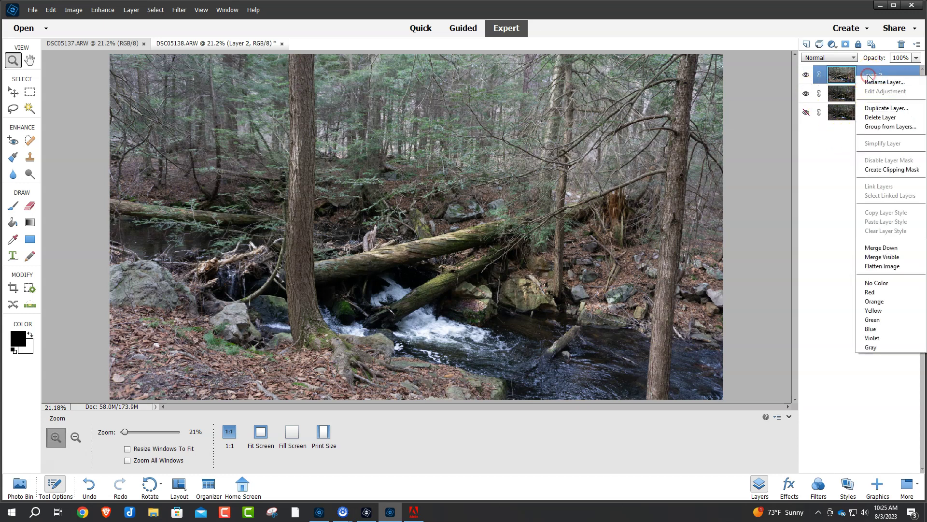
left_click(871, 83)
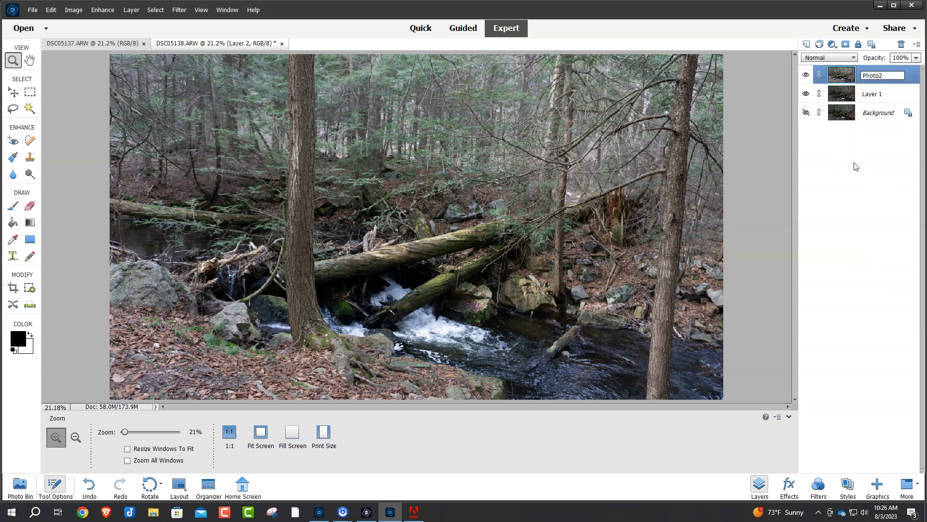
key("Return")
Rename Layer 1 to Photo1 and reselect the Photo2 layer
left_click(864, 95)
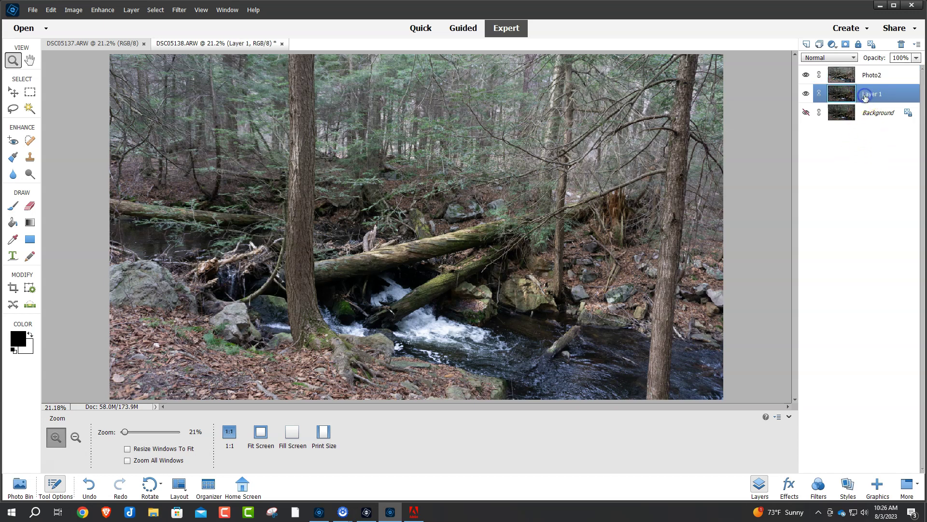
right_click(864, 97)
left_click(868, 102)
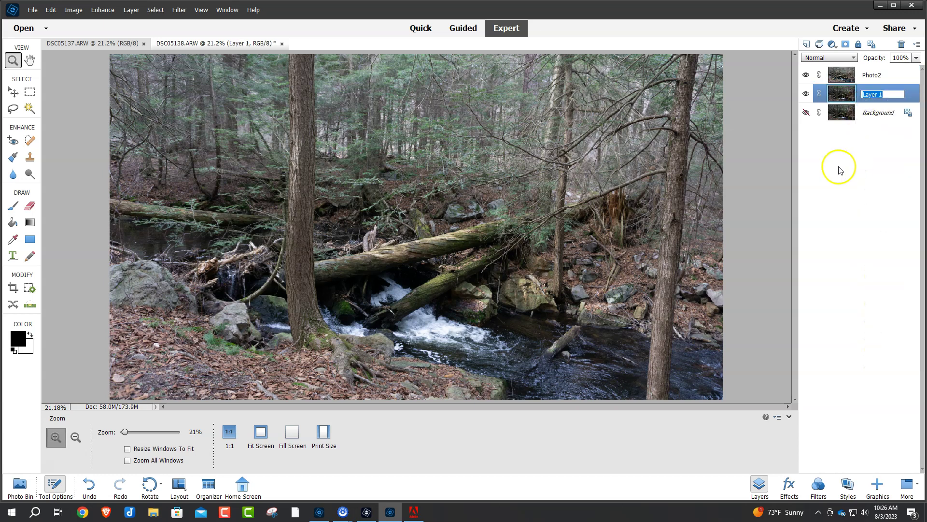
type("Photo1")
key("Return")
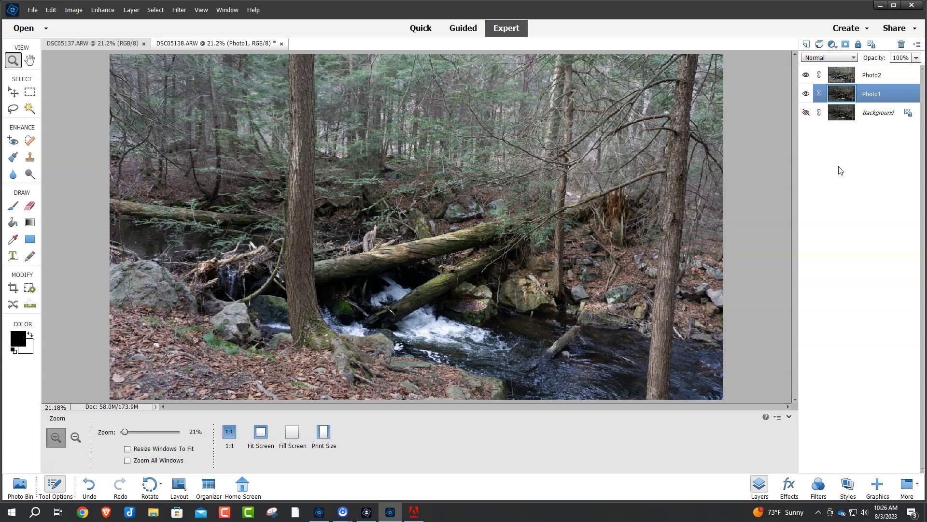
left_click(844, 77)
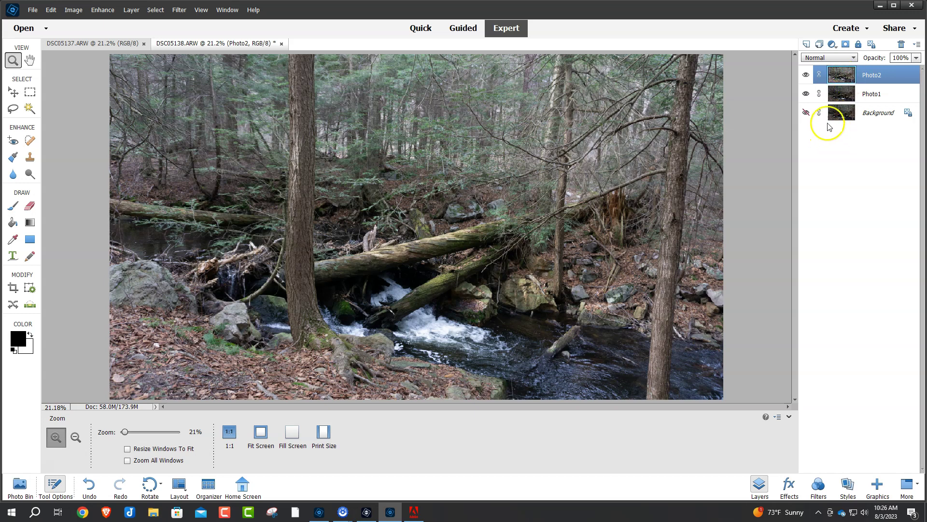
Add a white layer mask to Photo2 and target the mask for editing
left_click(846, 46)
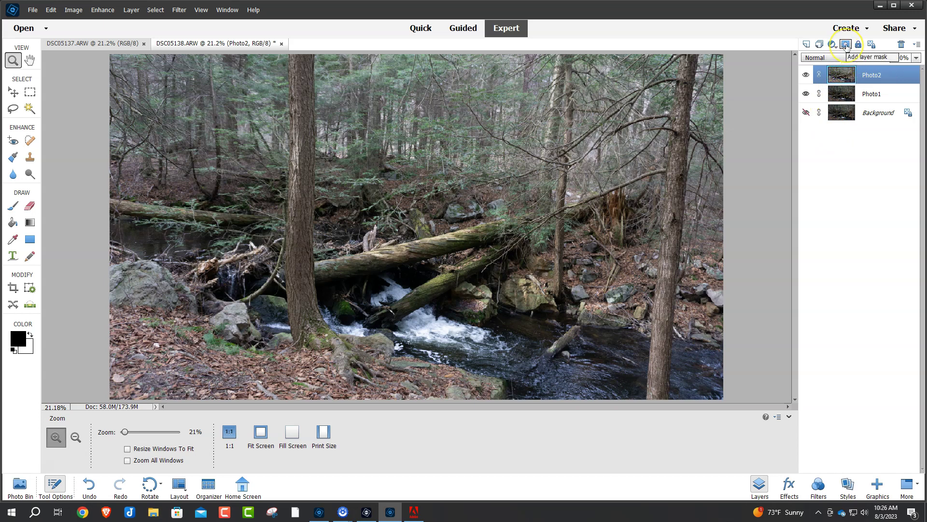
left_click(846, 46)
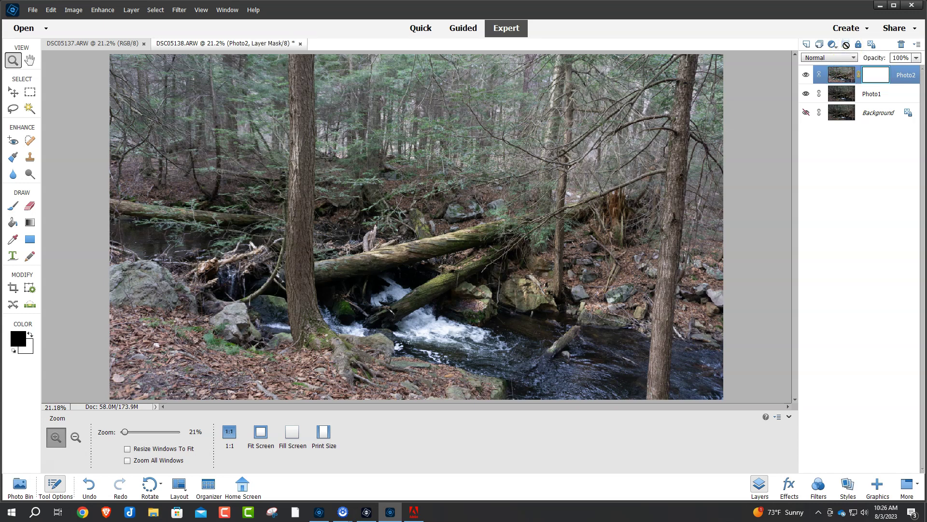
left_click(879, 74)
With a 500 px black brush on Photo2's mask, paint over the upper forest near the left tree
left_click(12, 208)
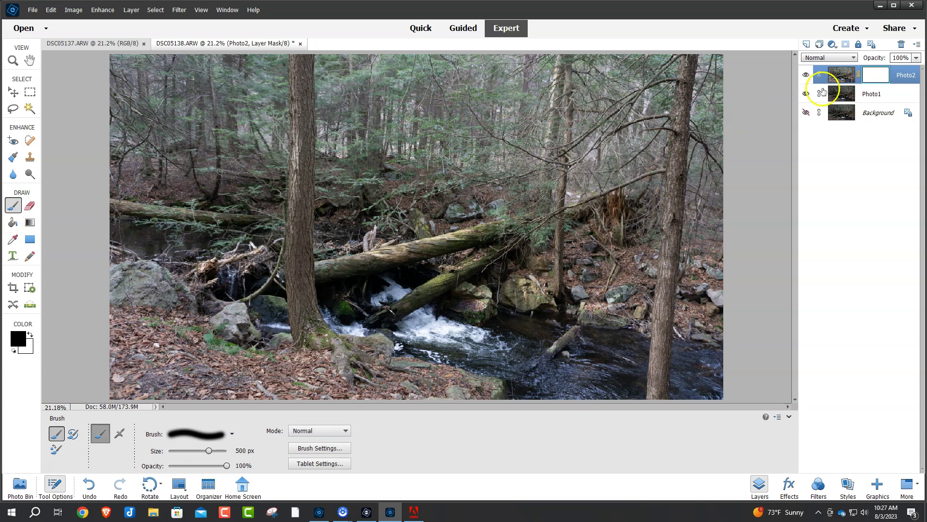
left_click(881, 78)
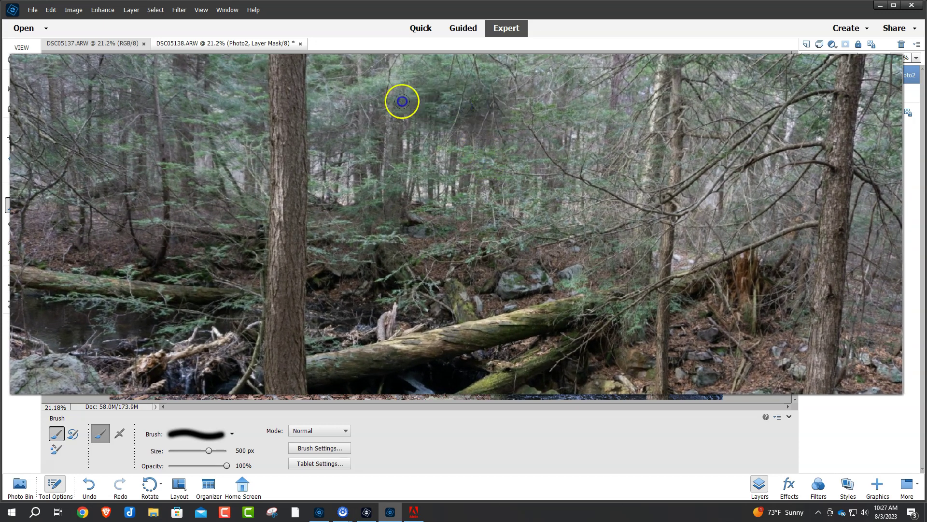
mouse_move(367, 73)
left_mouse_down()
mouse_move(293, 66)
mouse_move(325, 87)
mouse_move(298, 91)
mouse_move(450, 88)
mouse_move(314, 145)
mouse_move(460, 174)
mouse_move(319, 193)
mouse_move(631, 145)
mouse_move(484, 118)
mouse_move(863, 130)
mouse_move(824, 105)
mouse_move(846, 96)
mouse_move(837, 92)
mouse_move(586, 137)
mouse_move(893, 139)
mouse_move(836, 96)
mouse_move(621, 137)
mouse_move(529, 141)
left_mouse_up()
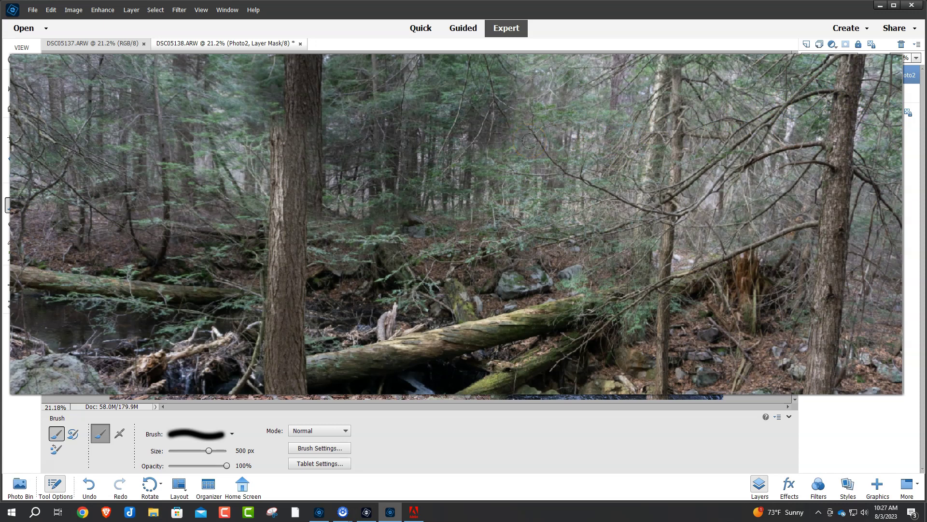
mouse_move(529, 141)
left_mouse_down()
mouse_move(536, 161)
mouse_move(523, 179)
left_mouse_up()
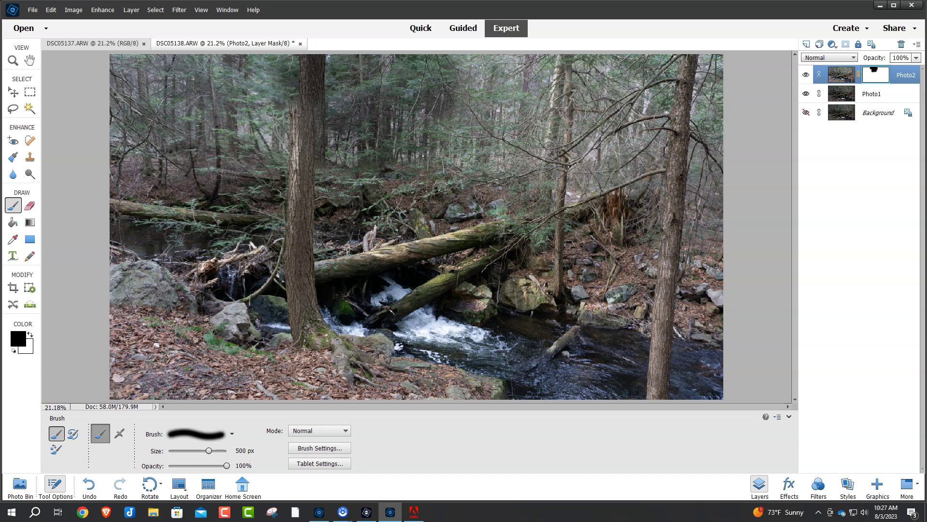
Paint black on Photo2's mask along the left, right and middle tree trunks
mouse_move(464, 140)
left_mouse_down()
mouse_move(439, 147)
mouse_move(399, 126)
mouse_move(341, 116)
mouse_move(326, 86)
mouse_move(307, 110)
mouse_move(306, 96)
mouse_move(304, 111)
mouse_move(310, 94)
left_mouse_up()
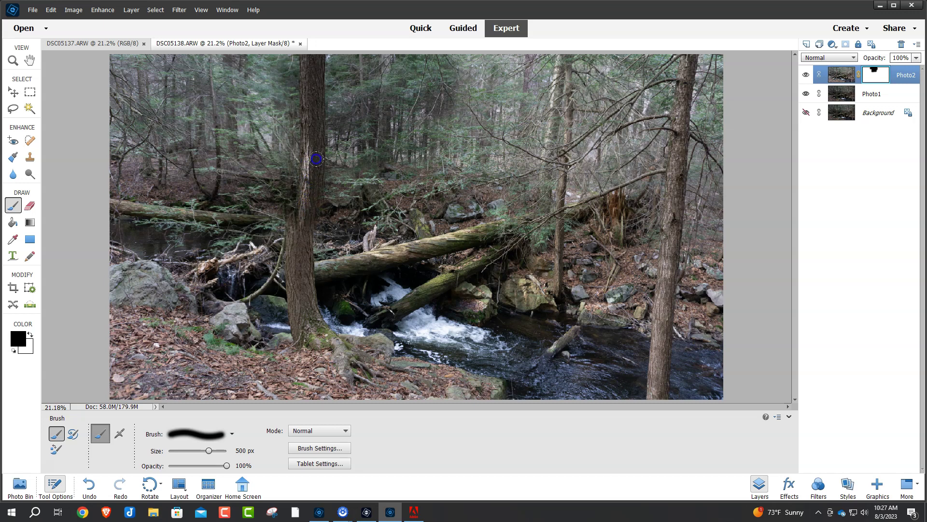
mouse_move(302, 271)
left_mouse_down()
mouse_move(318, 239)
mouse_move(304, 319)
mouse_move(310, 301)
mouse_move(312, 331)
mouse_move(340, 350)
mouse_move(385, 349)
mouse_move(348, 357)
left_mouse_up()
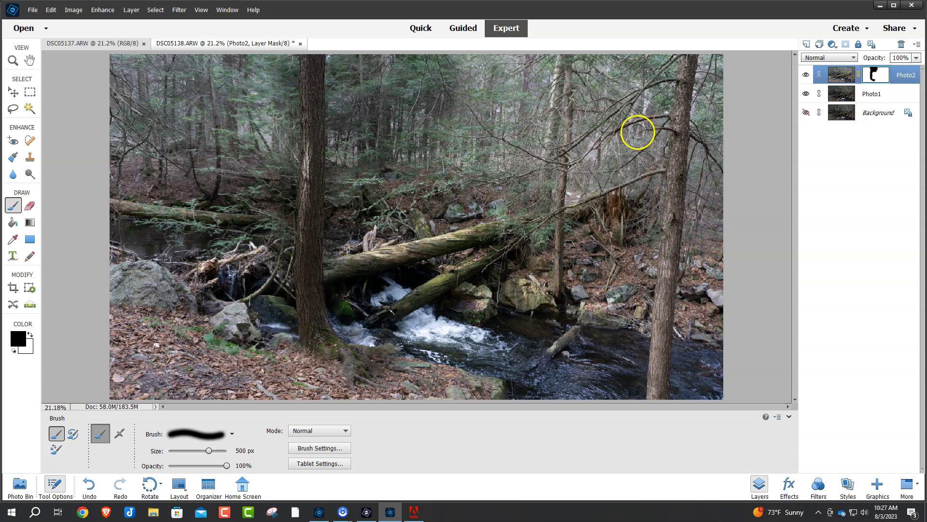
mouse_move(637, 132)
left_mouse_down()
mouse_move(699, 79)
mouse_move(688, 63)
mouse_move(679, 133)
mouse_move(699, 73)
left_mouse_up()
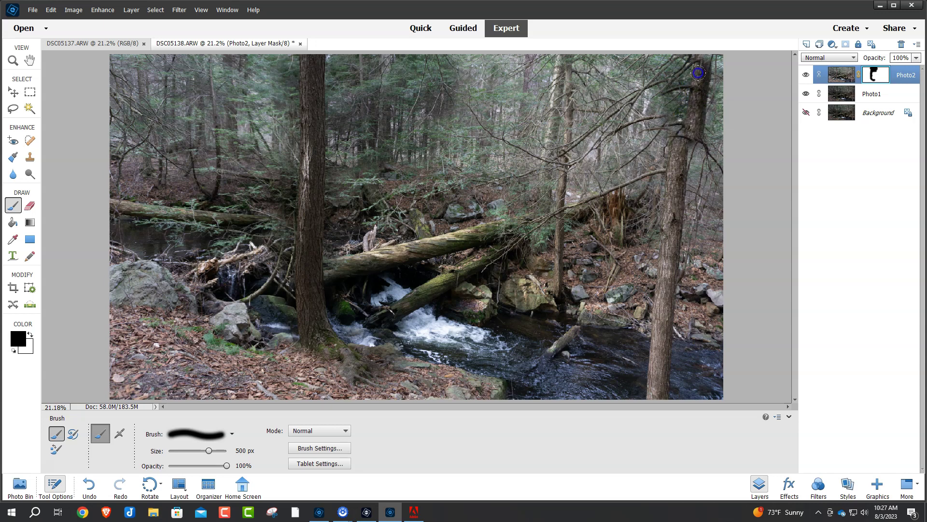
mouse_move(694, 105)
left_mouse_down()
mouse_move(666, 397)
mouse_move(665, 343)
mouse_move(663, 375)
left_mouse_up()
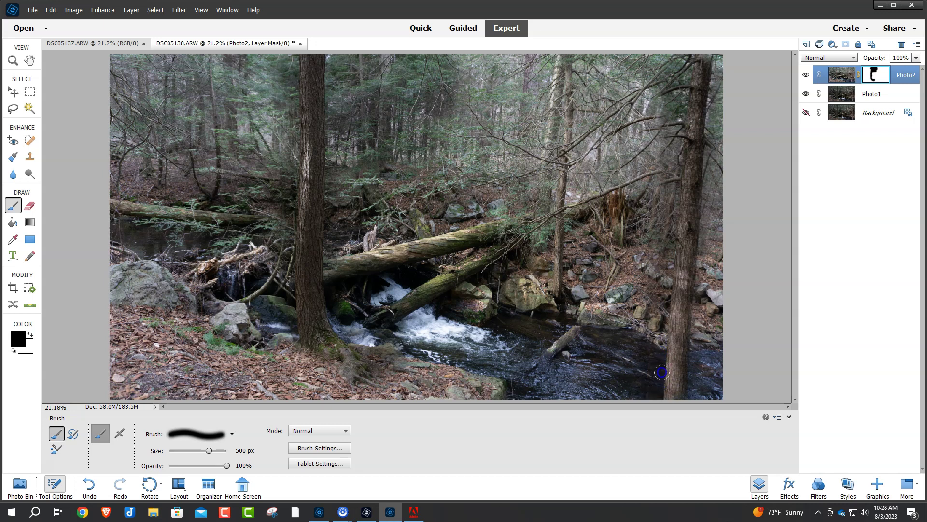
left_click_drag(670, 293, 678, 175)
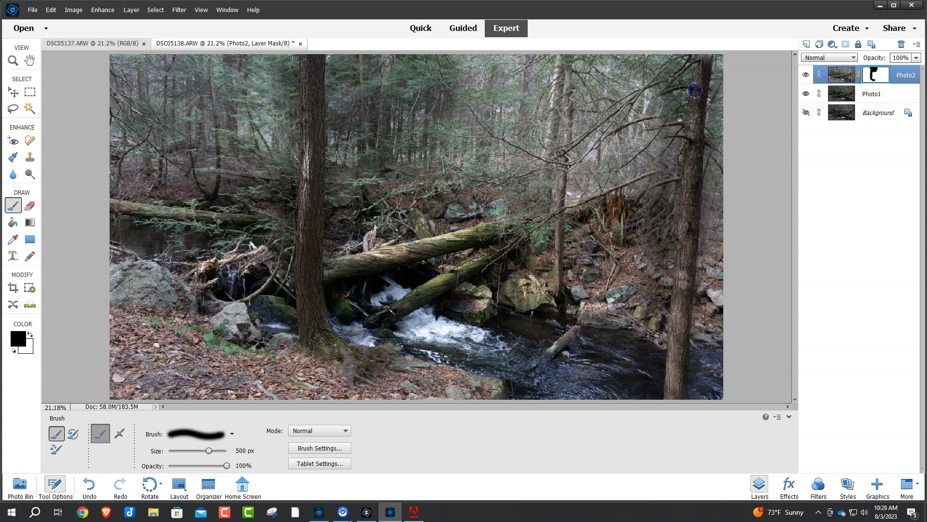
mouse_move(567, 68)
left_mouse_down()
mouse_move(557, 289)
mouse_move(568, 72)
mouse_move(588, 115)
mouse_move(581, 294)
left_mouse_up()
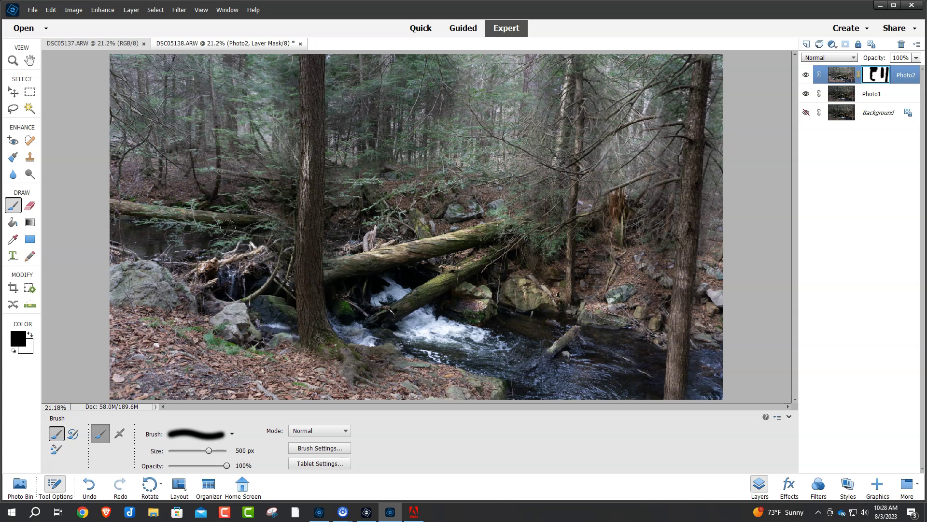
Brush black into Photo2's mask across the middle forest and from the rocks up to the logs
mouse_move(244, 230)
left_mouse_down()
mouse_move(259, 243)
mouse_move(318, 251)
mouse_move(334, 241)
mouse_move(334, 225)
mouse_move(445, 298)
mouse_move(420, 336)
mouse_move(462, 333)
mouse_move(363, 307)
mouse_move(385, 336)
mouse_move(418, 305)
mouse_move(343, 222)
left_mouse_up()
mouse_move(429, 218)
left_mouse_down()
mouse_move(552, 202)
mouse_move(360, 175)
mouse_move(484, 163)
mouse_move(411, 161)
mouse_move(549, 165)
mouse_move(542, 142)
mouse_move(355, 113)
mouse_move(542, 97)
mouse_move(523, 83)
mouse_move(448, 78)
mouse_move(465, 68)
mouse_move(684, 67)
mouse_move(714, 81)
mouse_move(560, 104)
mouse_move(703, 122)
mouse_move(560, 150)
mouse_move(669, 163)
mouse_move(552, 198)
mouse_move(671, 213)
mouse_move(565, 219)
mouse_move(676, 245)
mouse_move(716, 240)
mouse_move(721, 201)
mouse_move(711, 330)
mouse_move(697, 317)
mouse_move(604, 307)
mouse_move(585, 297)
mouse_move(614, 300)
mouse_move(512, 261)
mouse_move(584, 271)
mouse_move(576, 248)
mouse_move(657, 285)
left_mouse_up()
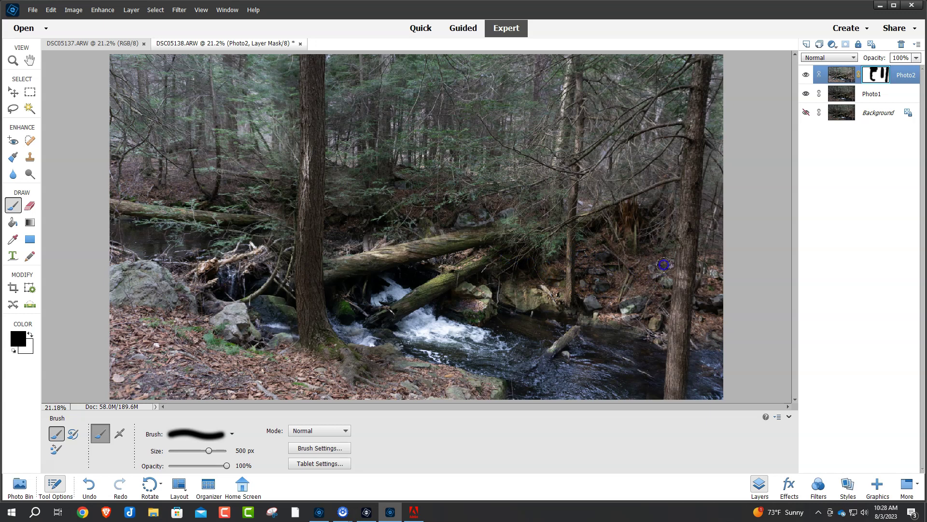
mouse_move(619, 312)
left_mouse_down()
mouse_move(536, 291)
mouse_move(517, 274)
mouse_move(534, 182)
mouse_move(429, 197)
mouse_move(364, 229)
left_mouse_up()
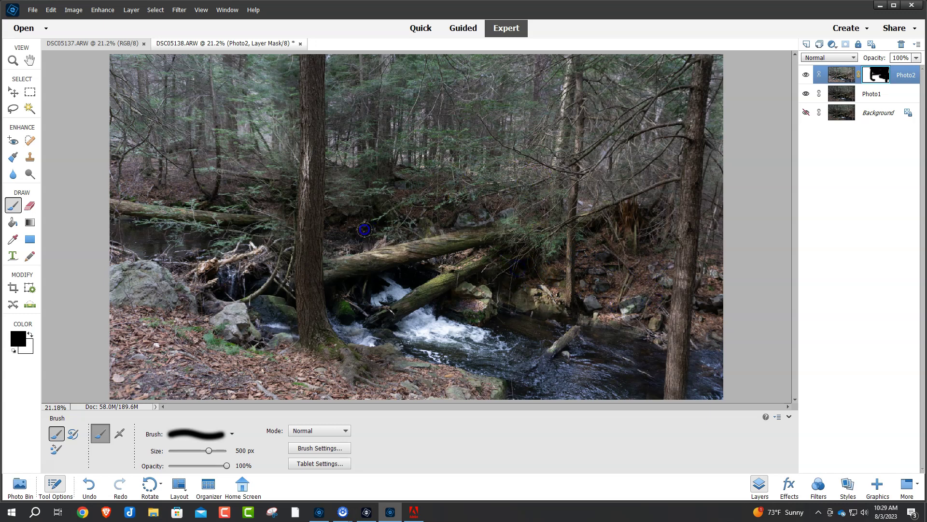
left_click(333, 228)
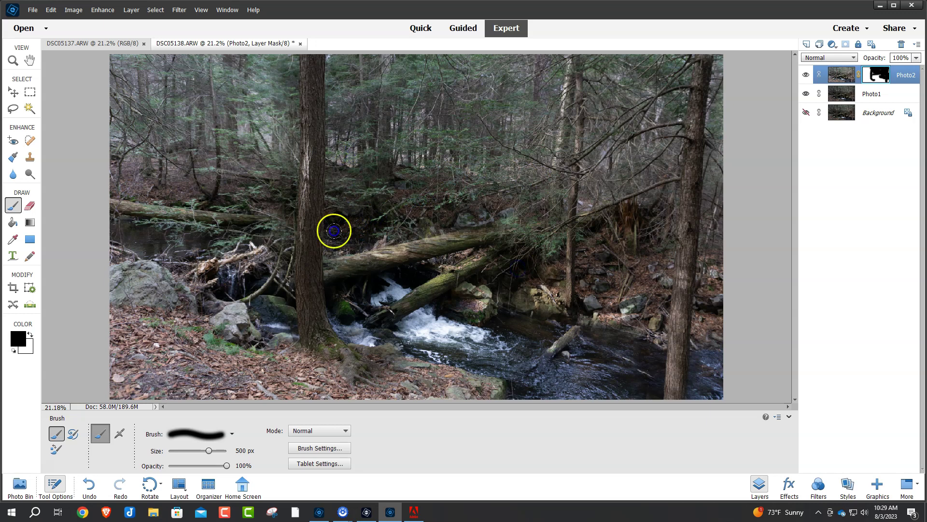
Mask along the fallen log, across the top edge and over the right-side trees
mouse_move(259, 205)
left_mouse_down()
mouse_move(114, 192)
mouse_move(175, 204)
mouse_move(127, 178)
mouse_move(279, 173)
mouse_move(160, 157)
mouse_move(123, 140)
mouse_move(299, 133)
mouse_move(318, 155)
mouse_move(313, 143)
mouse_move(263, 104)
mouse_move(171, 115)
mouse_move(118, 98)
mouse_move(134, 86)
mouse_move(318, 76)
mouse_move(284, 68)
mouse_move(126, 73)
left_mouse_up()
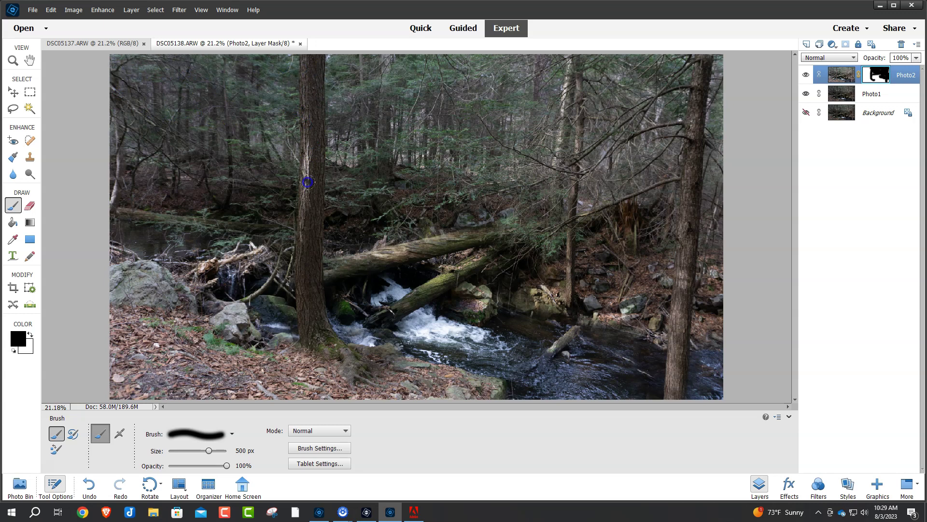
left_click(360, 66)
mouse_move(360, 66)
left_mouse_down()
mouse_move(693, 68)
mouse_move(708, 121)
mouse_move(708, 308)
mouse_move(714, 273)
left_mouse_up()
left_click(670, 227)
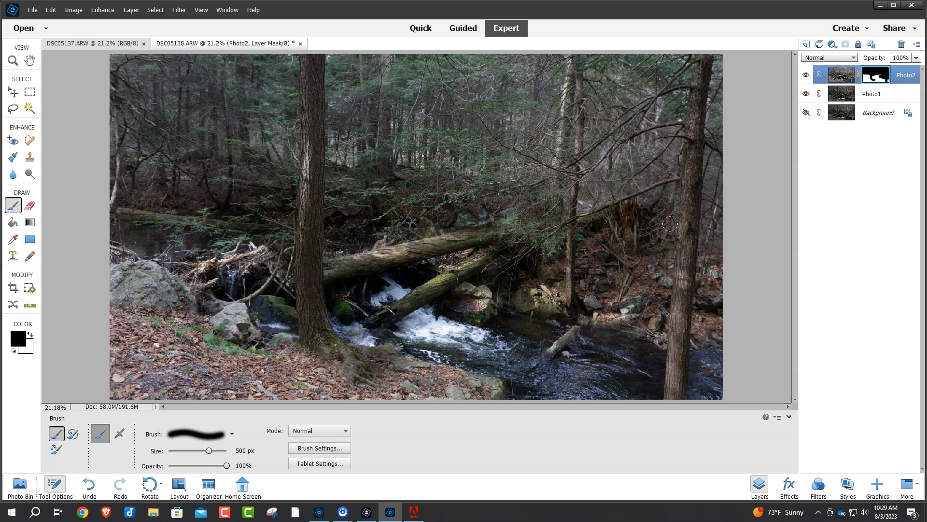
left_click_drag(435, 213, 218, 168)
Hide Photo1 and brush away leftover grey on the mask near the top-left edge and above the log
left_click(413, 167)
left_click(806, 94)
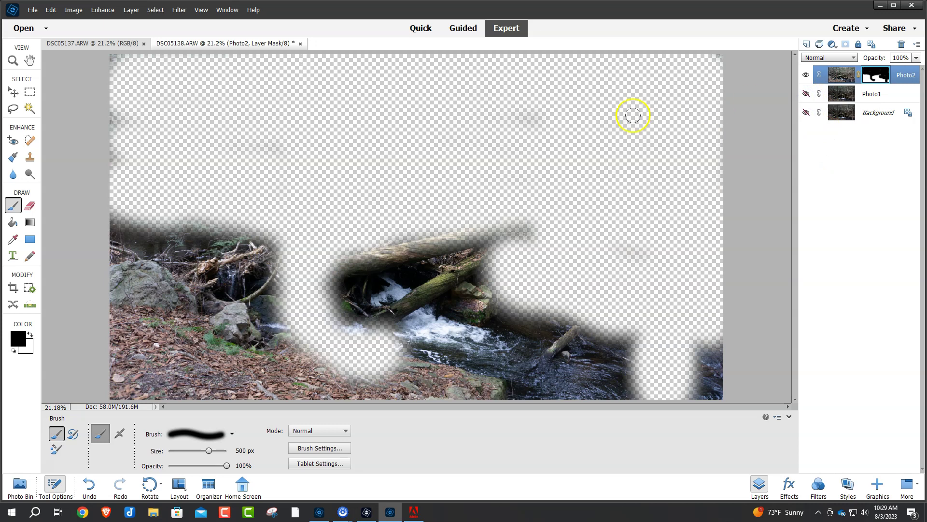
mouse_move(144, 103)
left_mouse_down()
mouse_move(132, 77)
mouse_move(99, 68)
left_mouse_up()
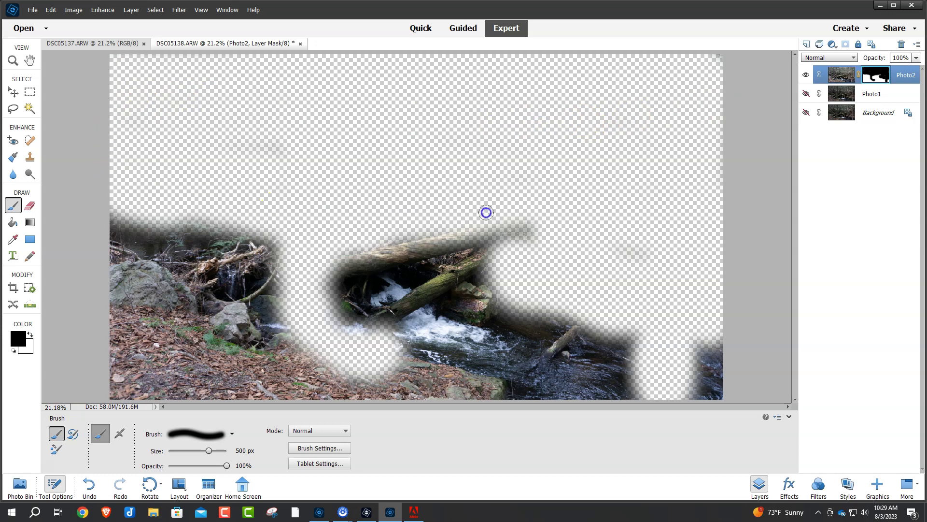
left_click_drag(485, 211, 536, 228)
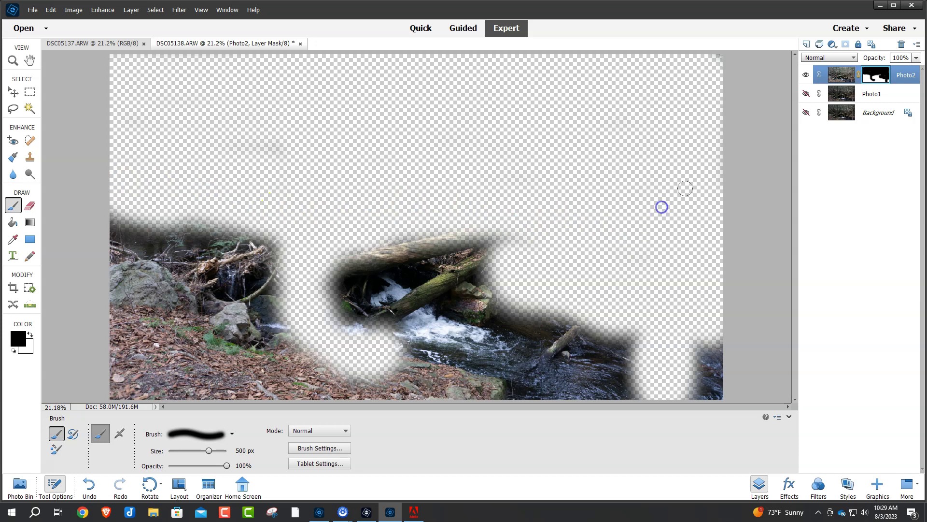
Show Photo1 again and toggle Photo2 off and on to compare the blend
left_click(806, 94)
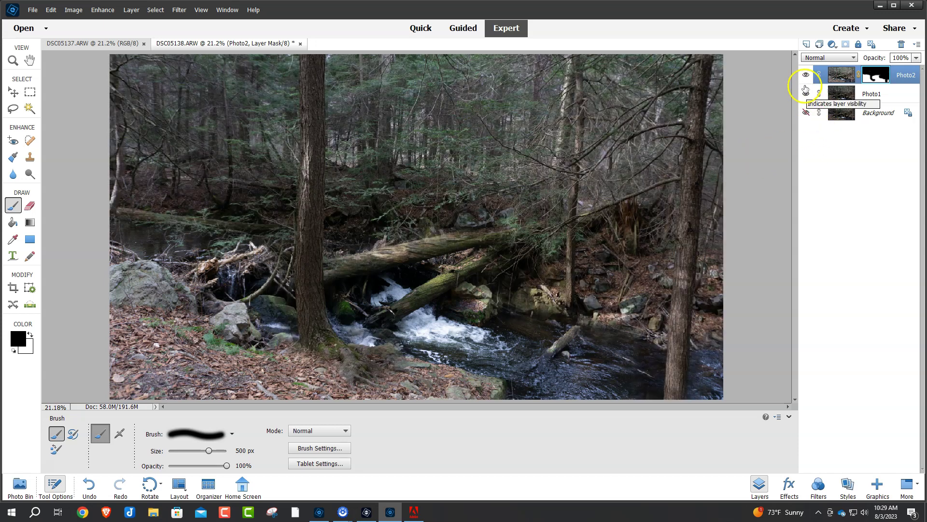
left_click(806, 75)
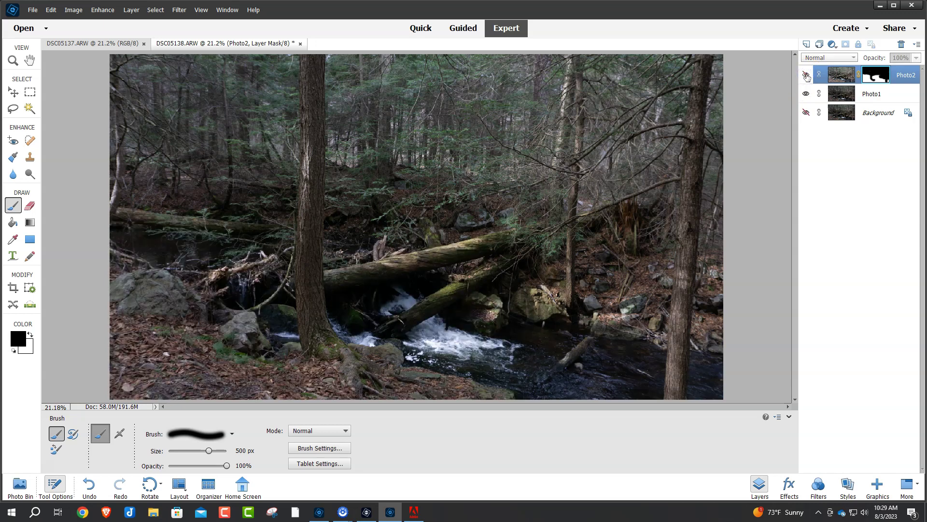
left_click(807, 74)
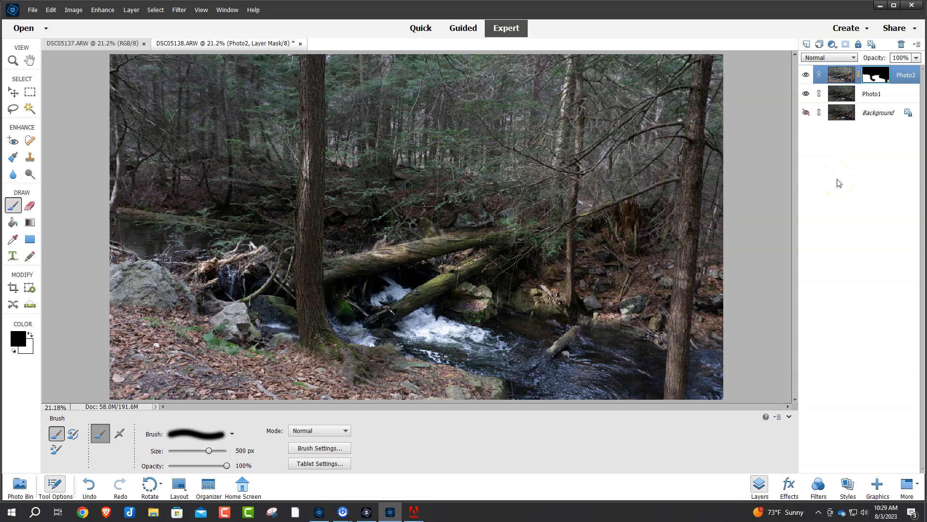
left_click(34, 12)
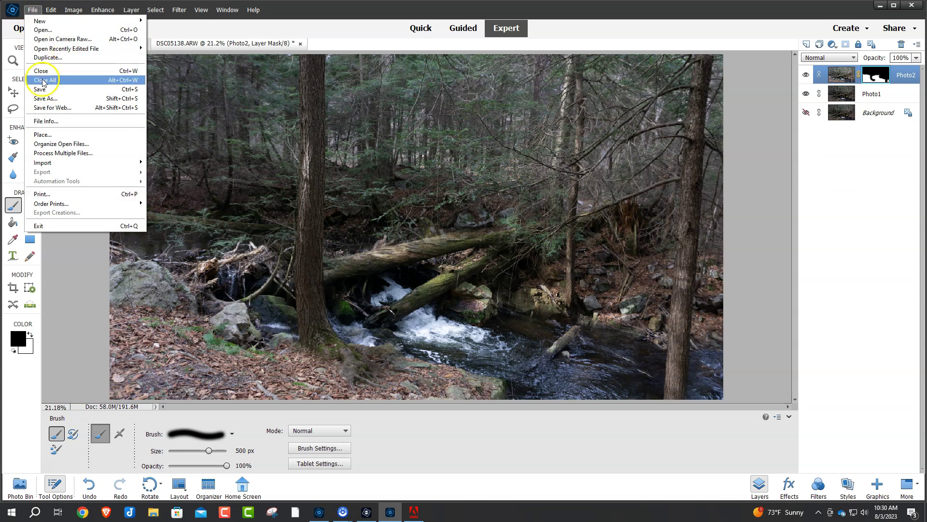
left_click(45, 98)
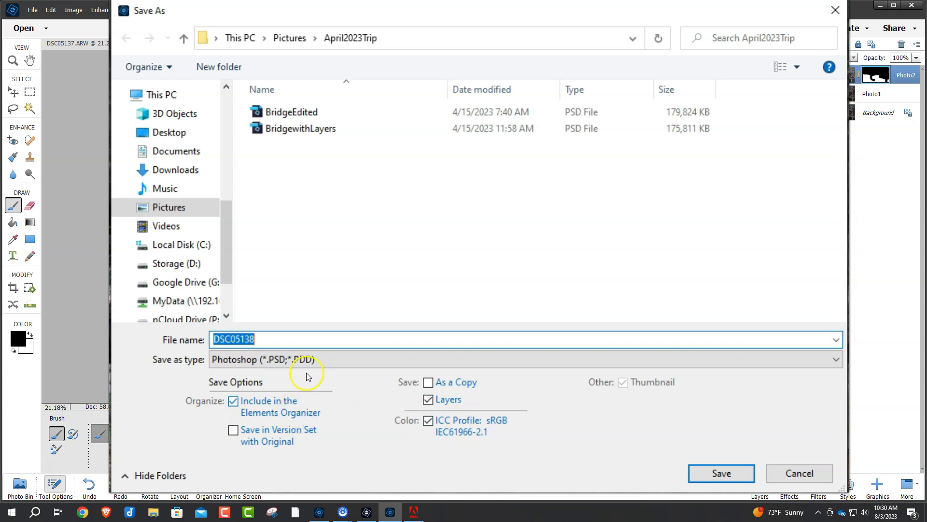
left_click(313, 358)
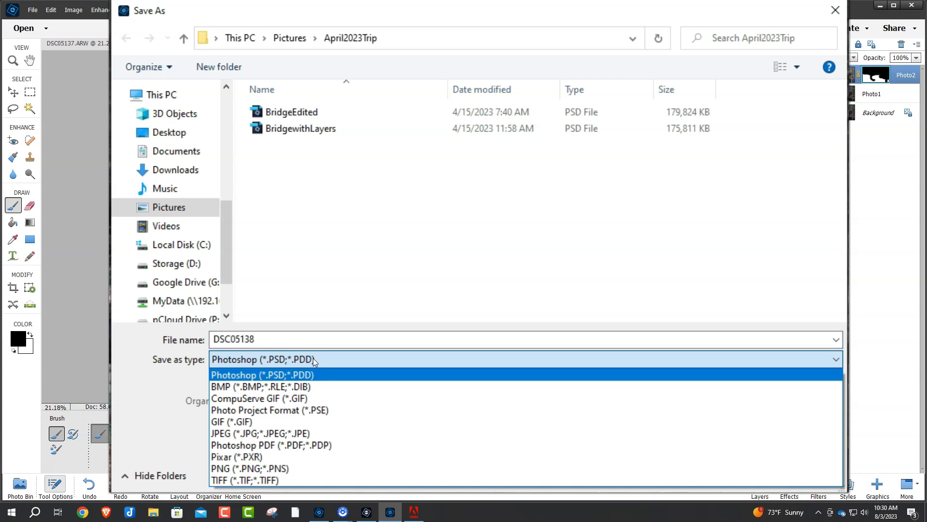
left_click(286, 432)
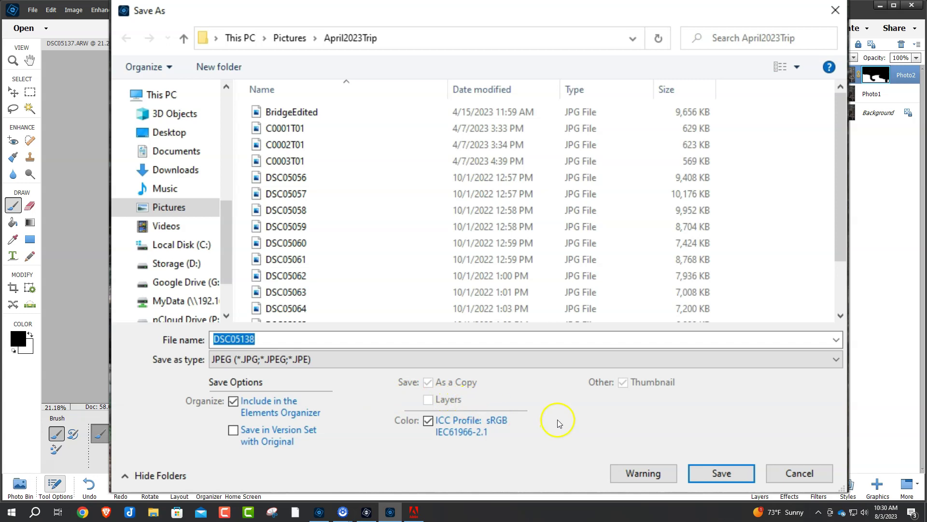
left_click(798, 474)
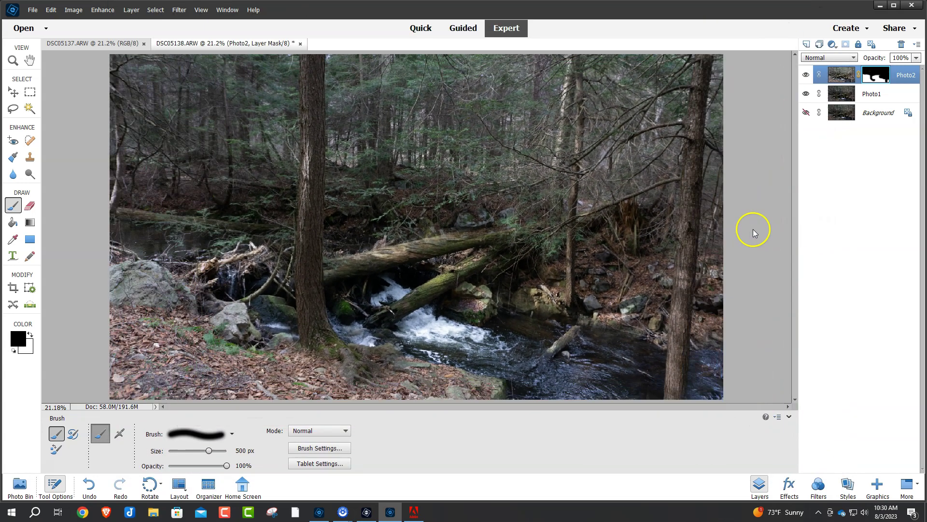